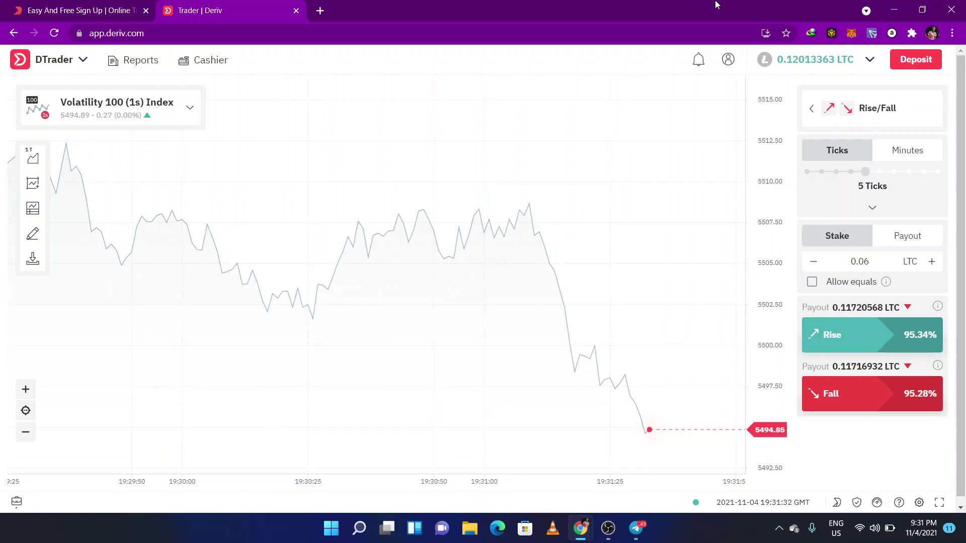
Switch to the US Dollar account, dismiss the promo, then return to the Litecoin account
click(801, 59)
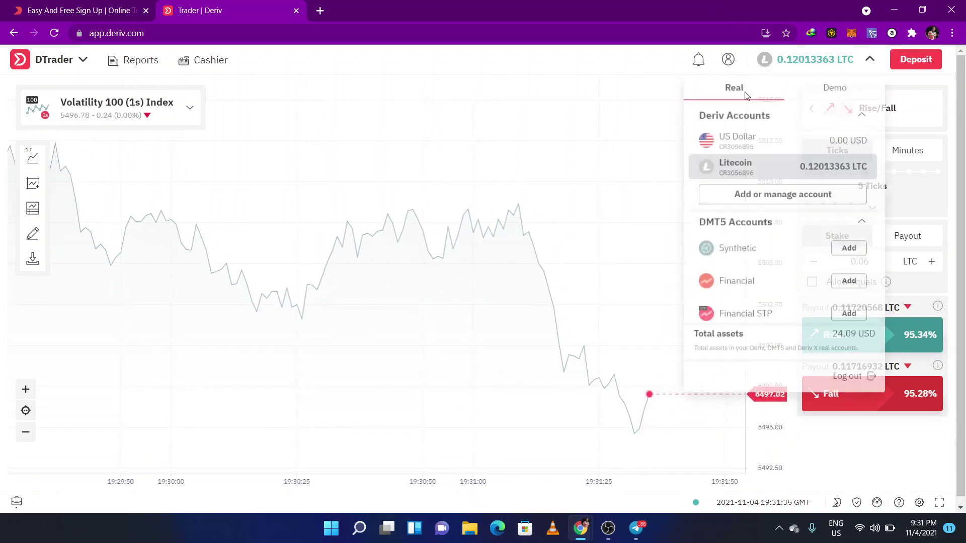
click(738, 145)
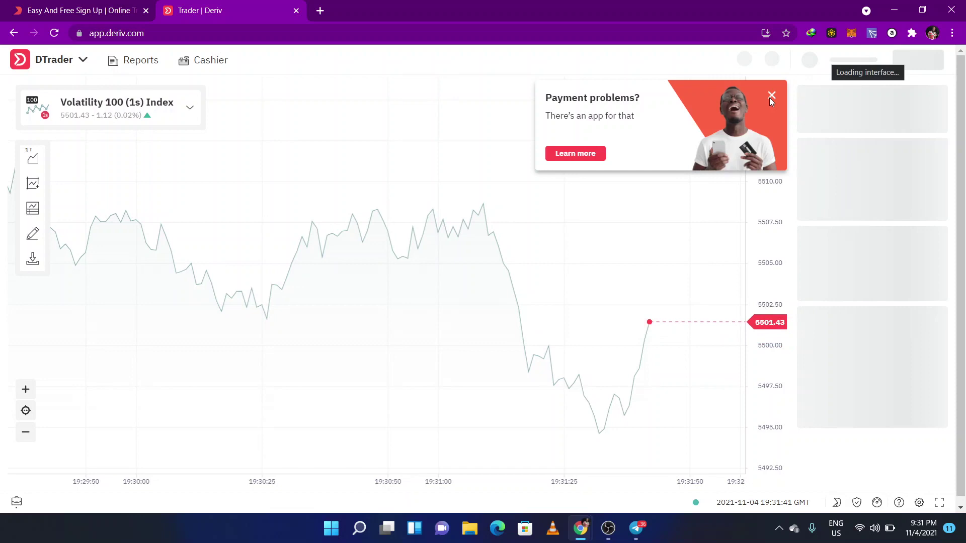
click(770, 97)
click(824, 60)
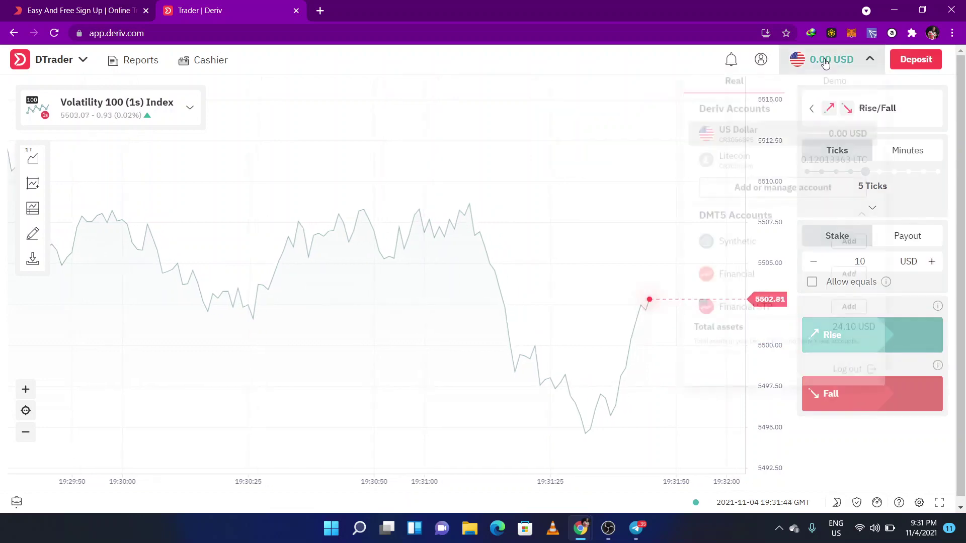
click(764, 160)
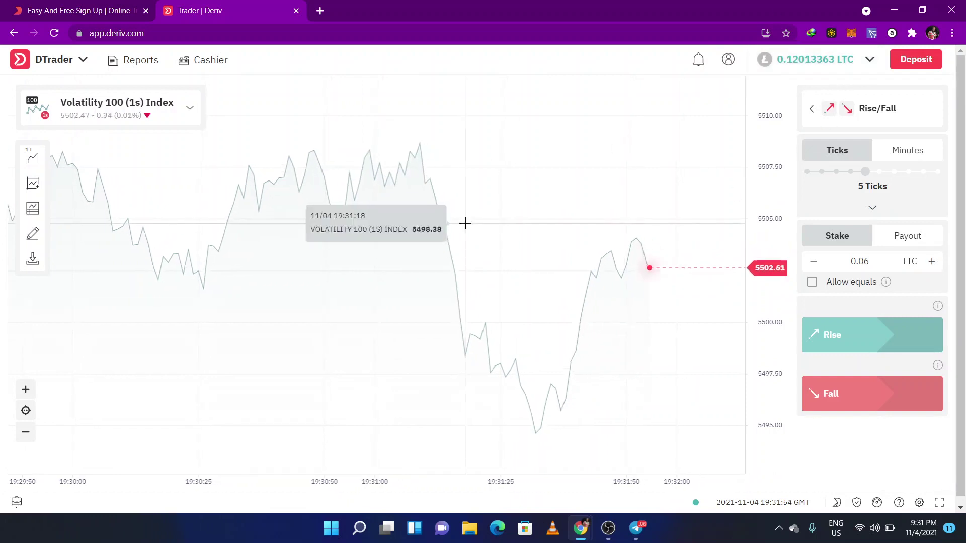
Request the withdrawal verification email from the Litecoin cashier's Withdrawal section
click(202, 71)
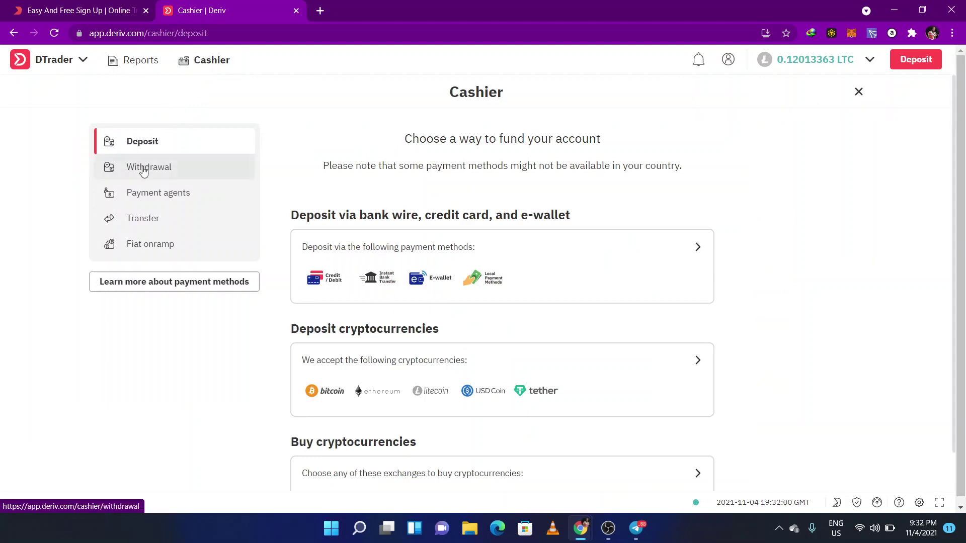
click(143, 170)
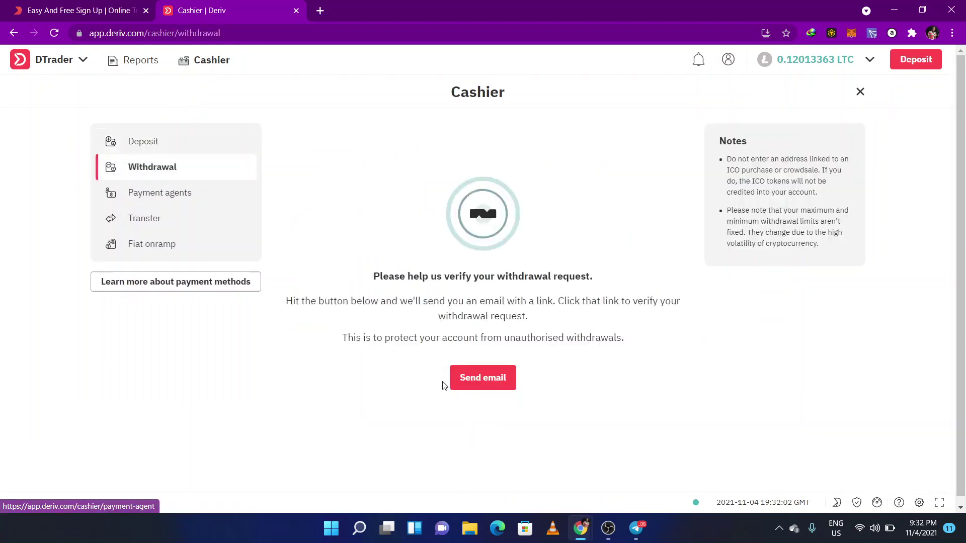
click(464, 381)
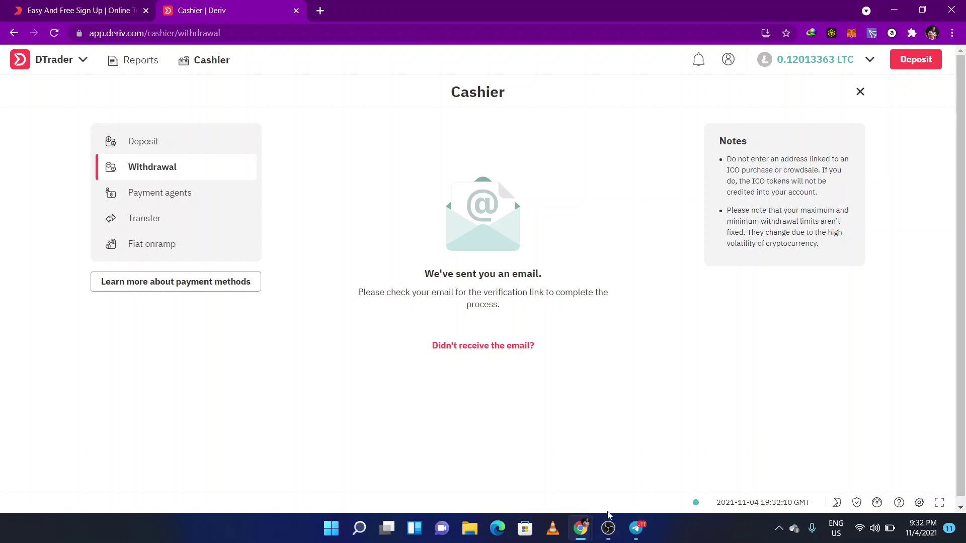
click(608, 527)
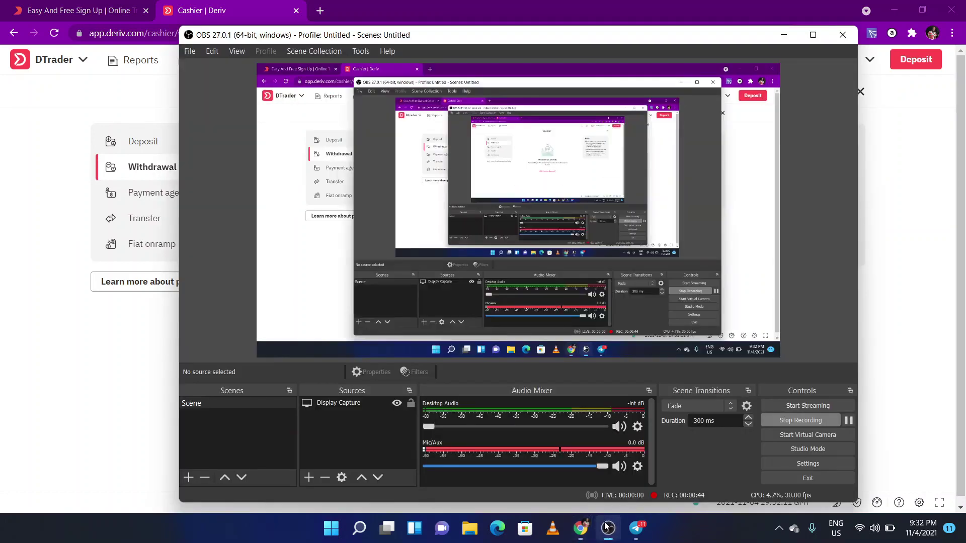
Pause the OBS recording, then resume and return to the browser
click(849, 420)
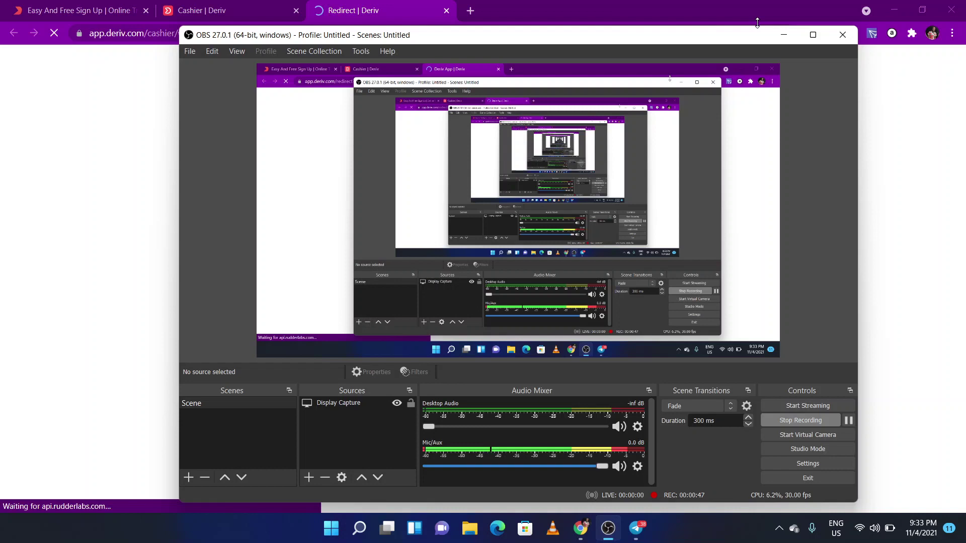
click(783, 34)
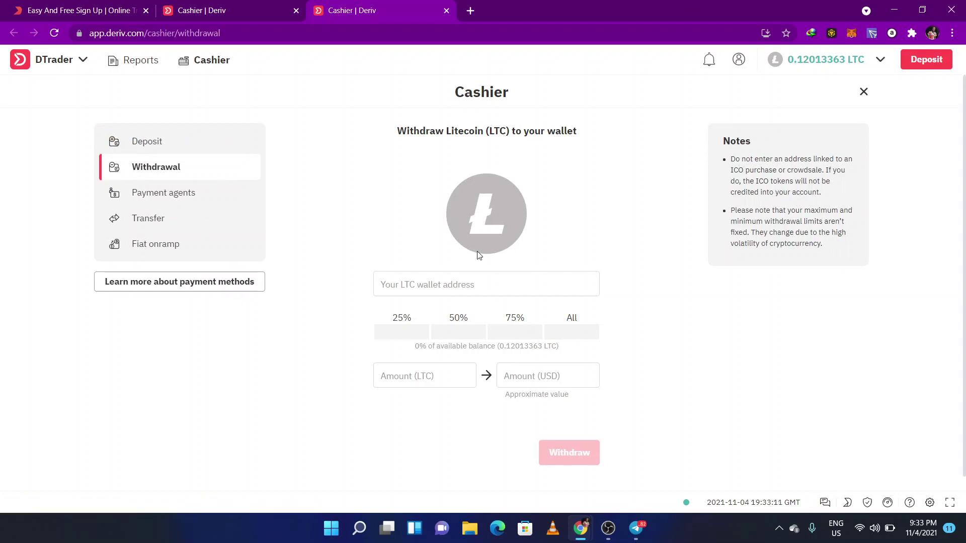
Enter the full 0.12013363 LTC balance via All and paste the LTC wallet address
click(436, 281)
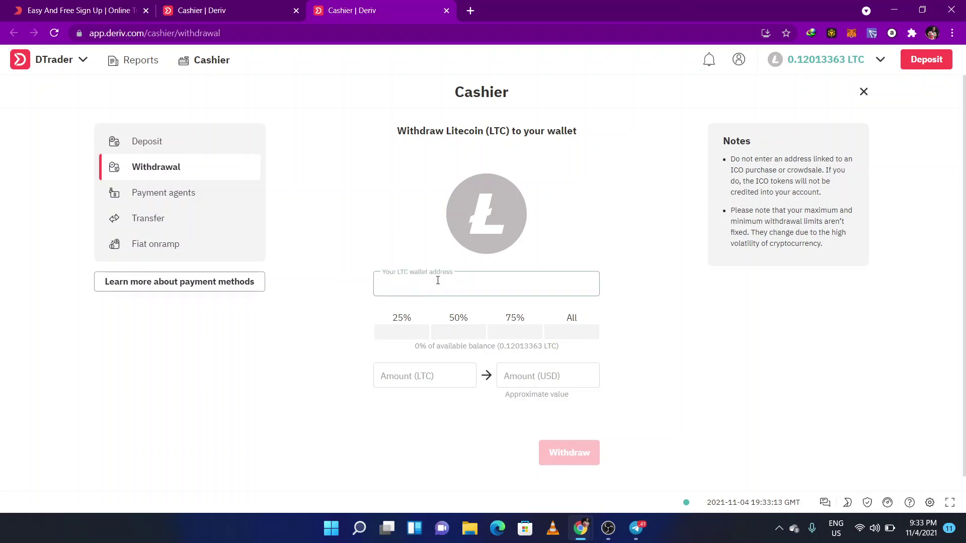
click(572, 330)
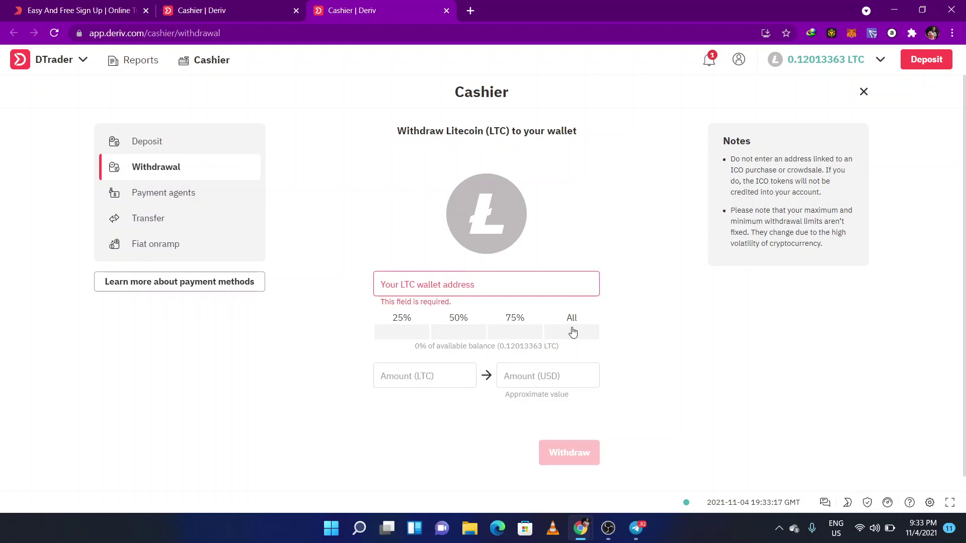
click(572, 331)
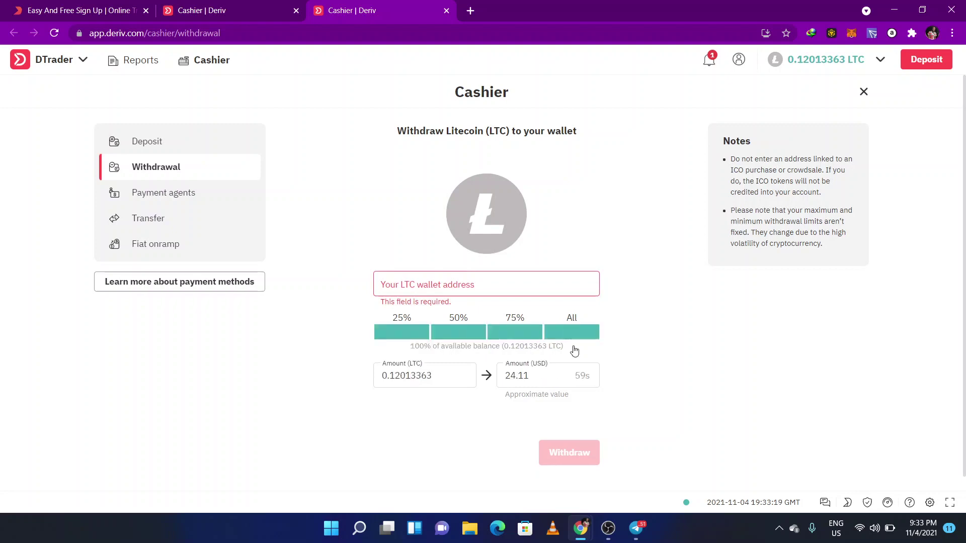
click(608, 527)
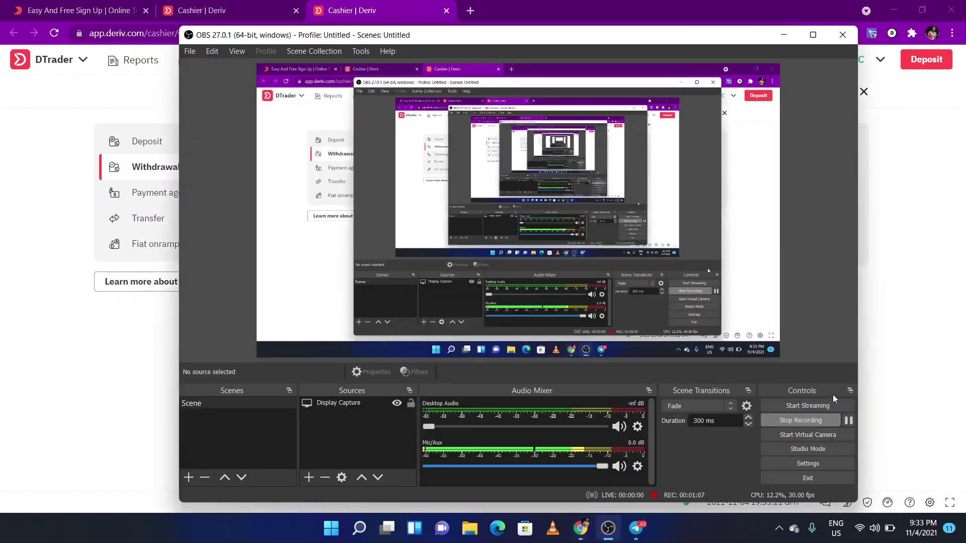
click(908, 402)
click(414, 281)
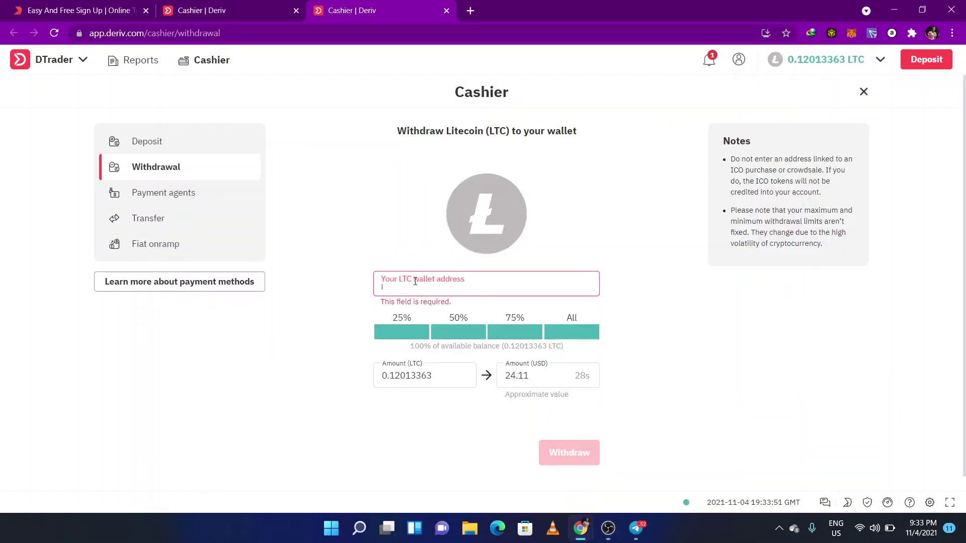
key(ctrl+v)
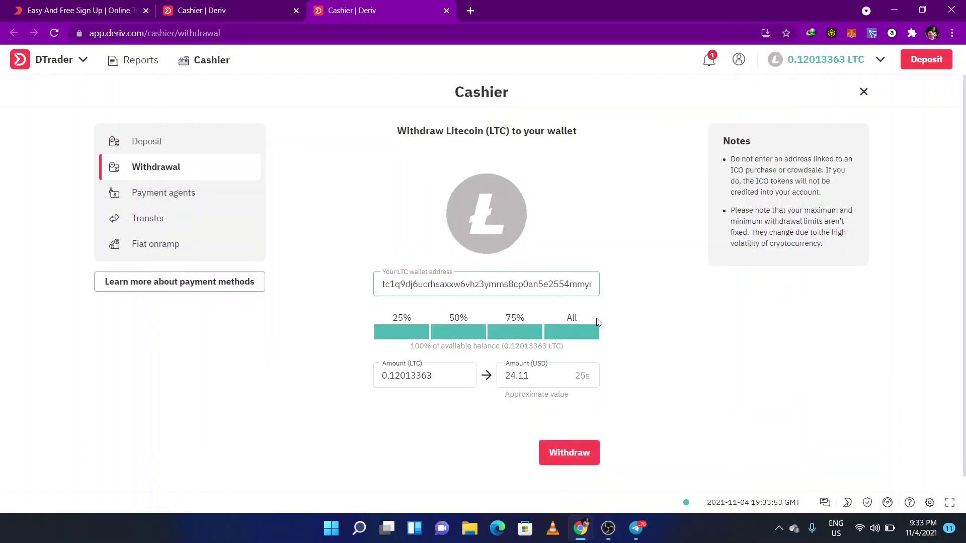
click(527, 377)
click(576, 452)
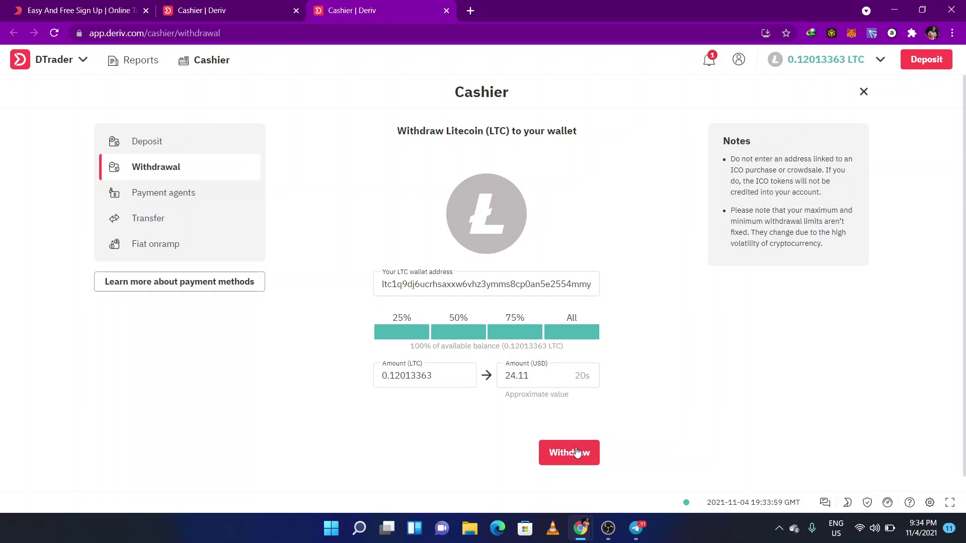
Submit the withdrawal and open the LTC transaction history showing it In review
click(577, 452)
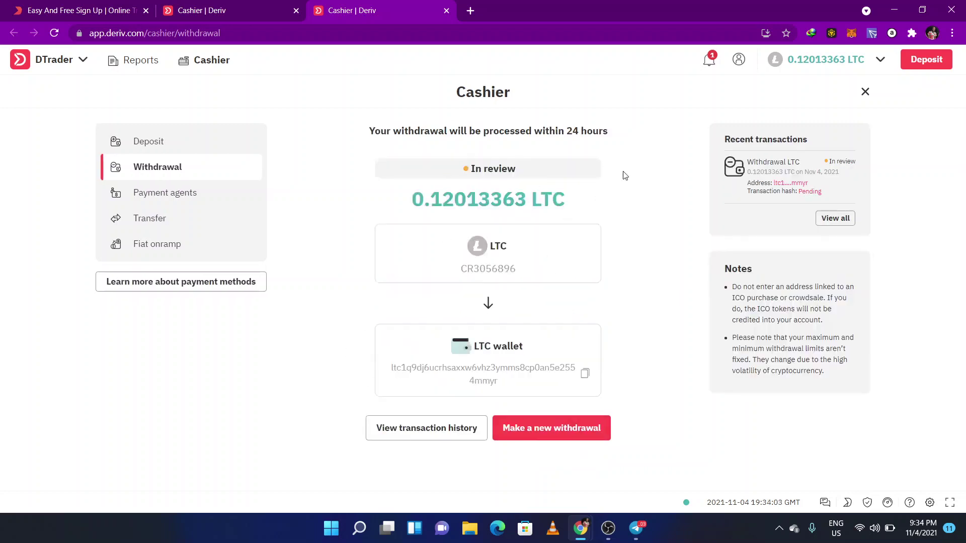
click(434, 427)
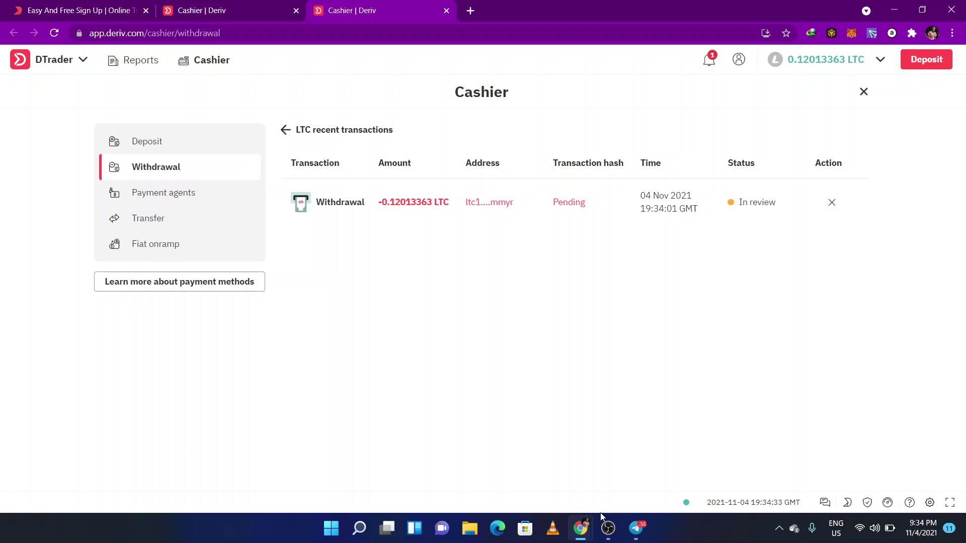
click(608, 527)
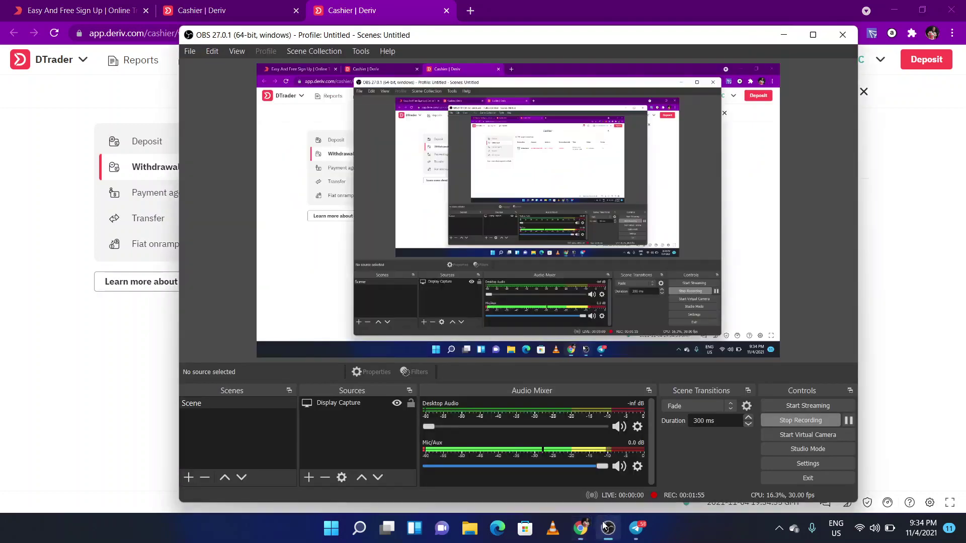